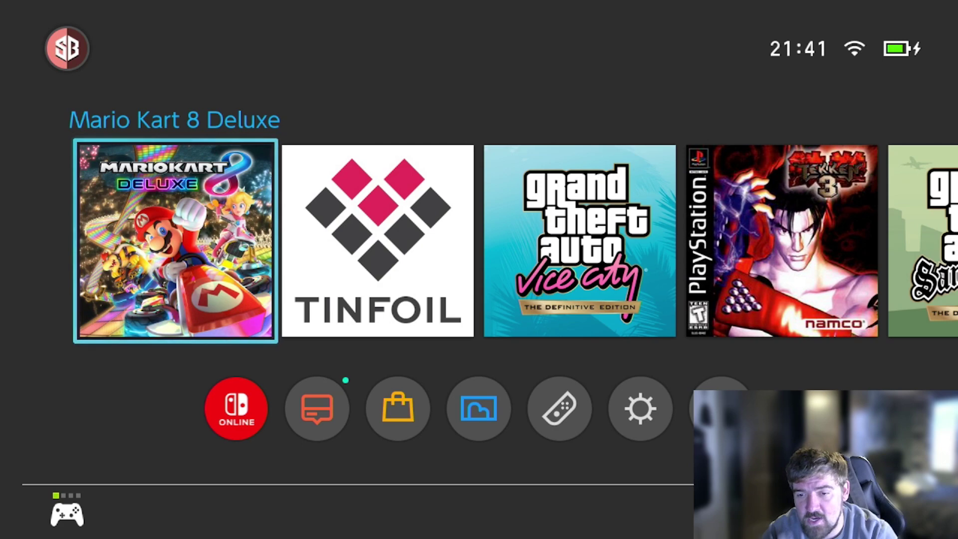
Step: Open System Settings from the Switch Home Menu and move down its settings list
{"action": "key", "text": "Down"}
{"action": "key", "text": "Right"}
{"action": "key", "text": "Right"}
{"action": "key", "text": "Right"}
{"action": "key", "text": "Right"}
{"action": "key", "text": "Right"}
{"action": "key", "text": "Return"}
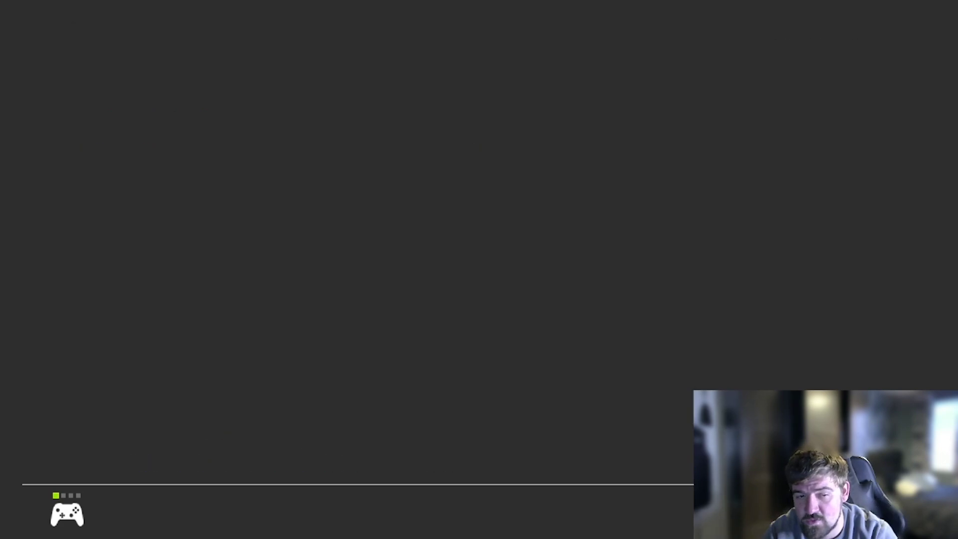
{"action": "key", "text": "Down"}
{"action": "key", "text": "Down"}
{"action": "key", "text": "Down"}
{"action": "key", "text": "Down"}
{"action": "key", "text": "Down"}
{"action": "key", "text": "Down"}
{"action": "key", "text": "Down"}
{"action": "key", "text": "Down"}
{"action": "key", "text": "Down"}
{"action": "key", "text": "Down"}
{"action": "key", "text": "Down"}
{"action": "key", "text": "Down"}
{"action": "key", "text": "Down"}
{"action": "key", "text": "Down"}
{"action": "key", "text": "Down"}
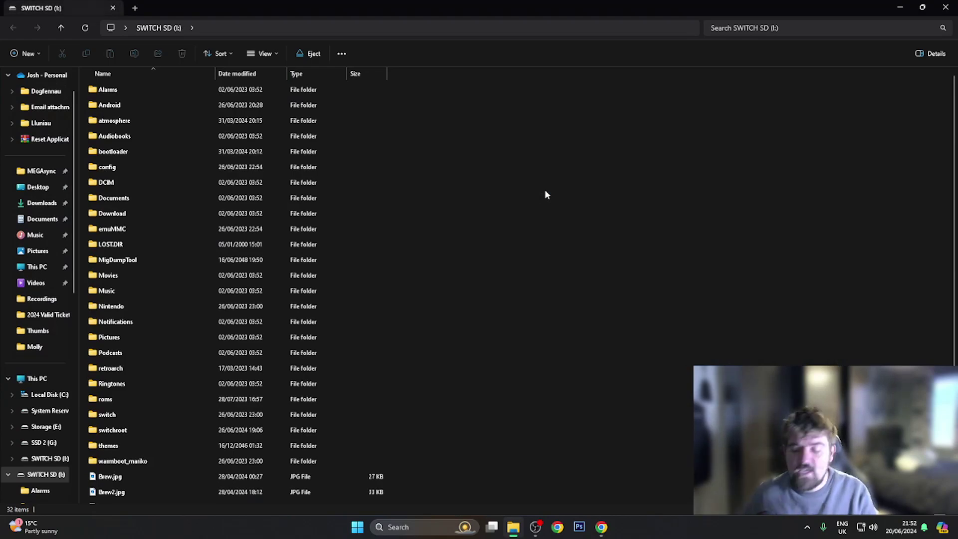
Step: Shrink the SD card window and create a desktop folder named 'Switch Backup'
{"action": "left_click_drag", "start_coordinate": [516, 12], "coordinate": [770, 85]}
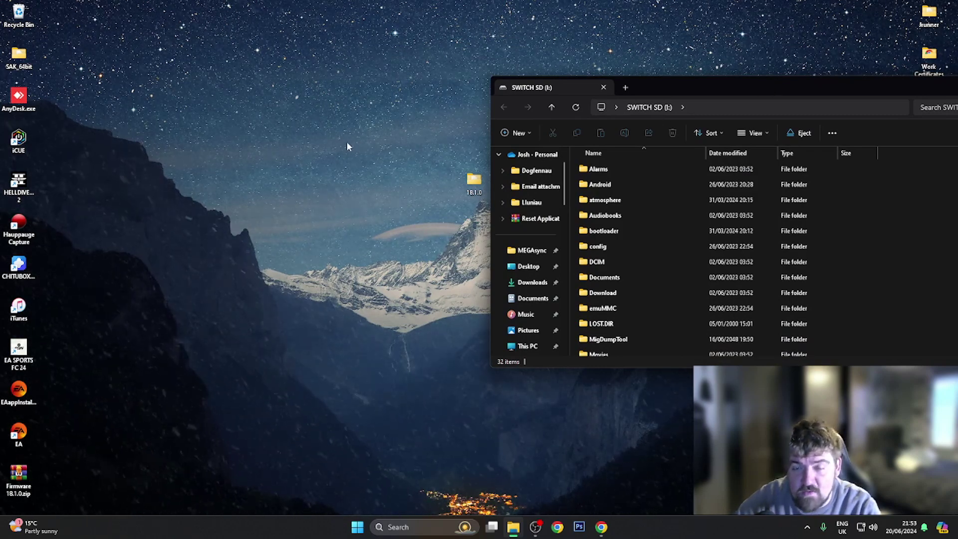
{"action": "right_click", "coordinate": [309, 160]}
{"action": "mouse_move", "coordinate": [396, 241]}
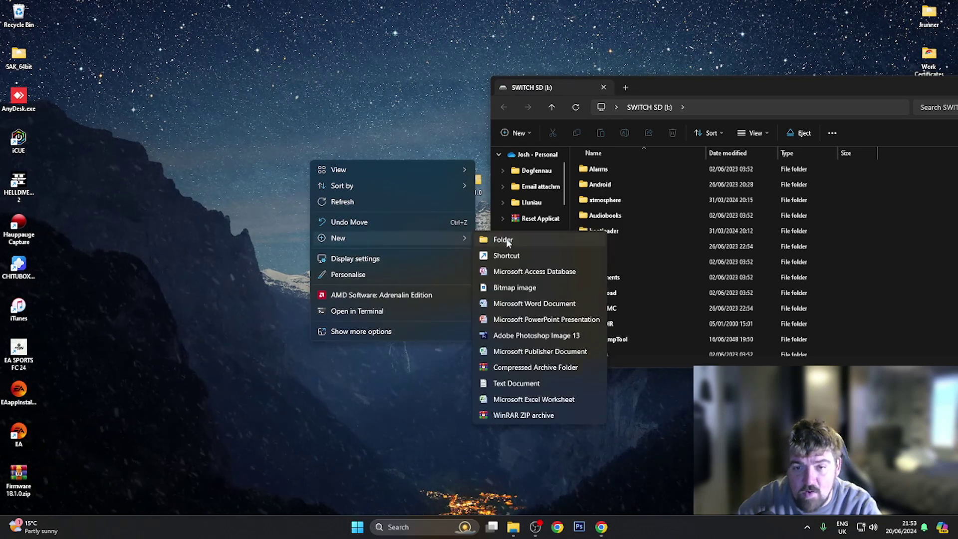
{"action": "left_click", "coordinate": [494, 241]}
{"action": "type", "text": "Swit"}
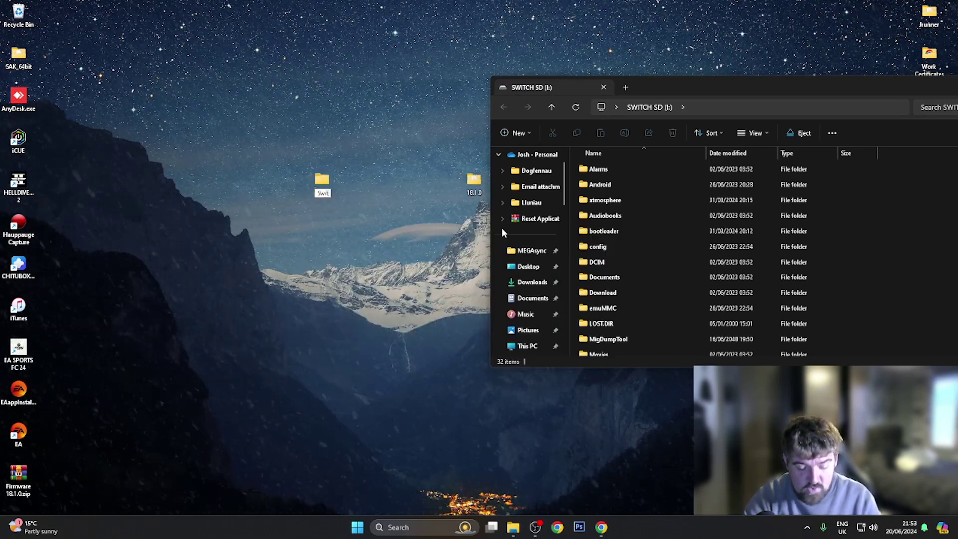
{"action": "type", "text": "ch Backup"}
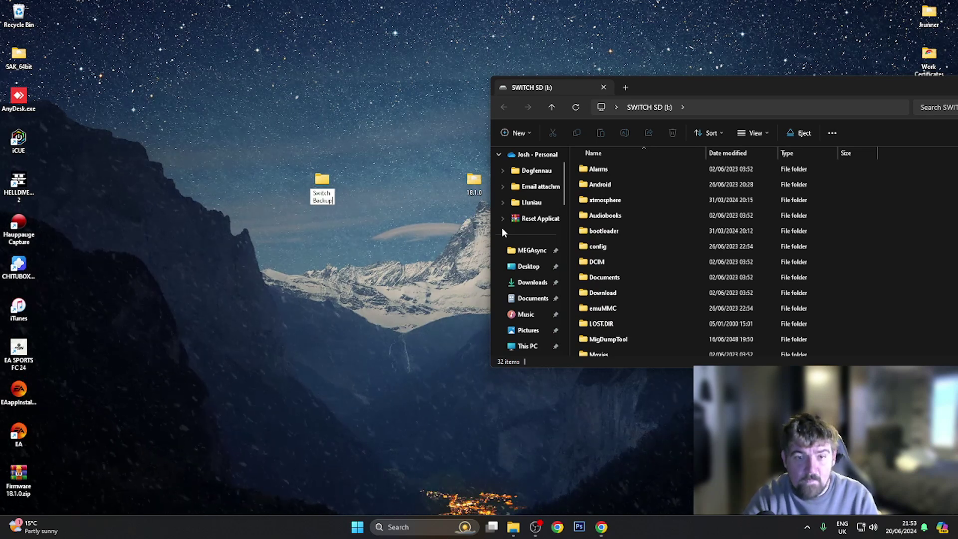
{"action": "key", "text": "Return"}
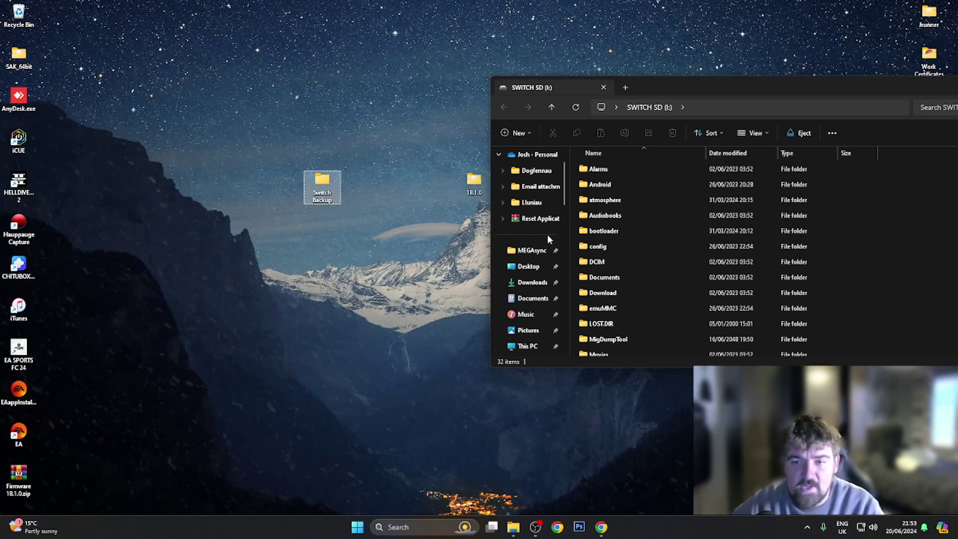
{"action": "left_click", "coordinate": [601, 232]}
Step: Check hekate_ipl.ini in the bootloader folder and copy it into Switch Backup
{"action": "double_click", "coordinate": [600, 231]}
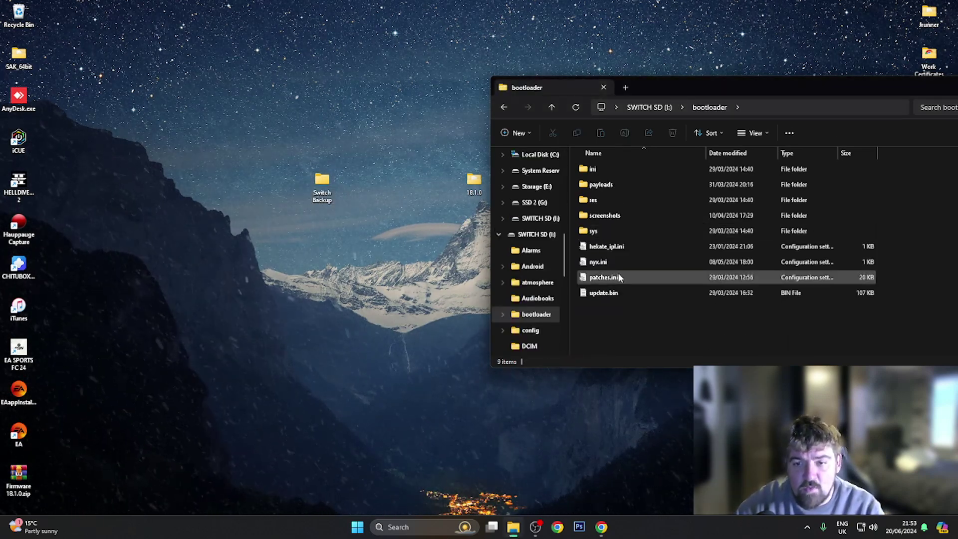
{"action": "double_click", "coordinate": [622, 249]}
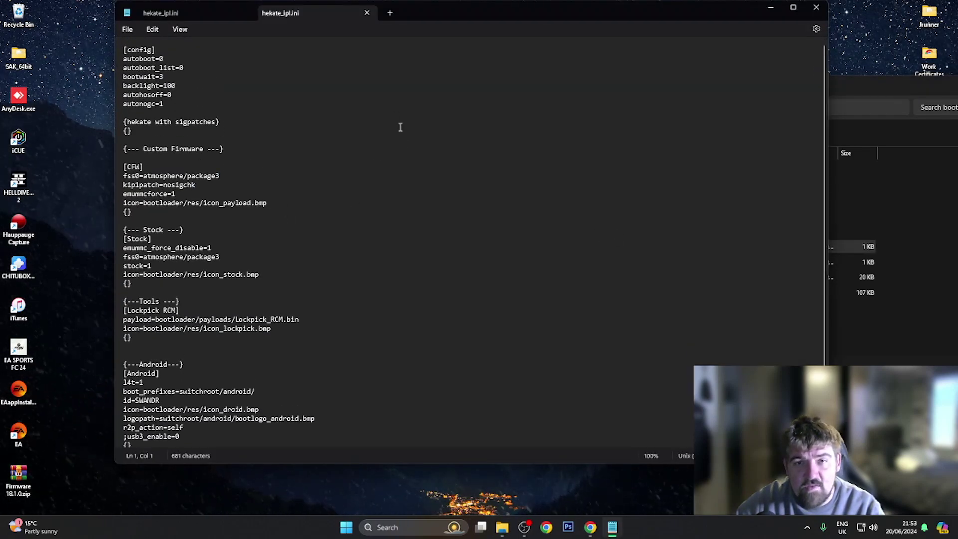
{"action": "left_click", "coordinate": [370, 17]}
{"action": "left_click", "coordinate": [817, 8]}
{"action": "left_click_drag", "start_coordinate": [621, 248], "coordinate": [332, 195]}
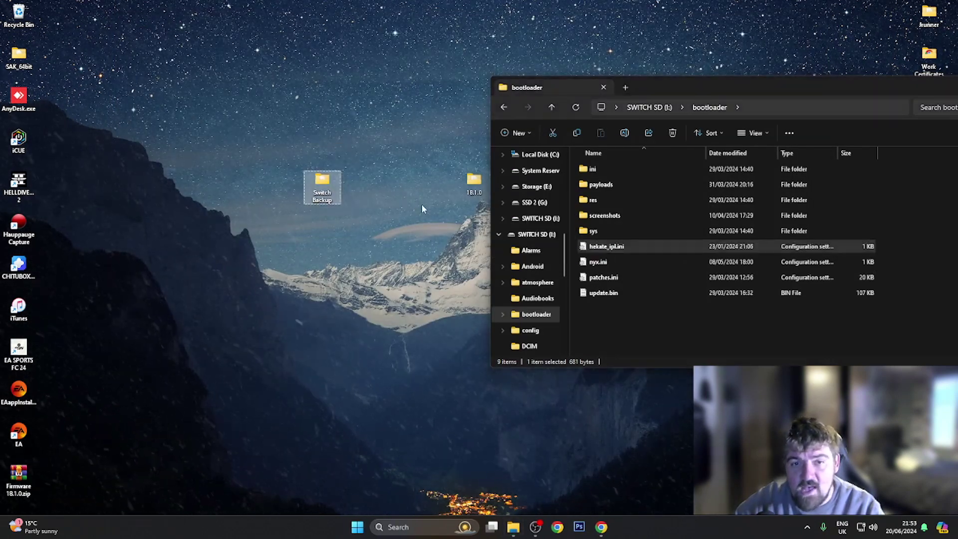
Step: Copy the six BMP icons from bootloader's res folder into Switch Backup and verify them
{"action": "left_click", "coordinate": [600, 200]}
{"action": "double_click", "coordinate": [600, 200]}
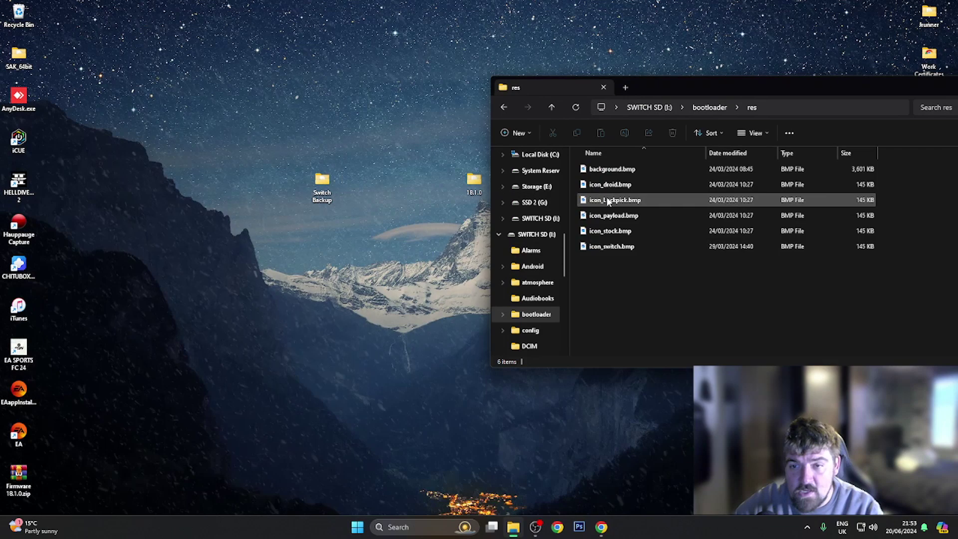
{"action": "left_click_drag", "start_coordinate": [613, 291], "coordinate": [331, 188]}
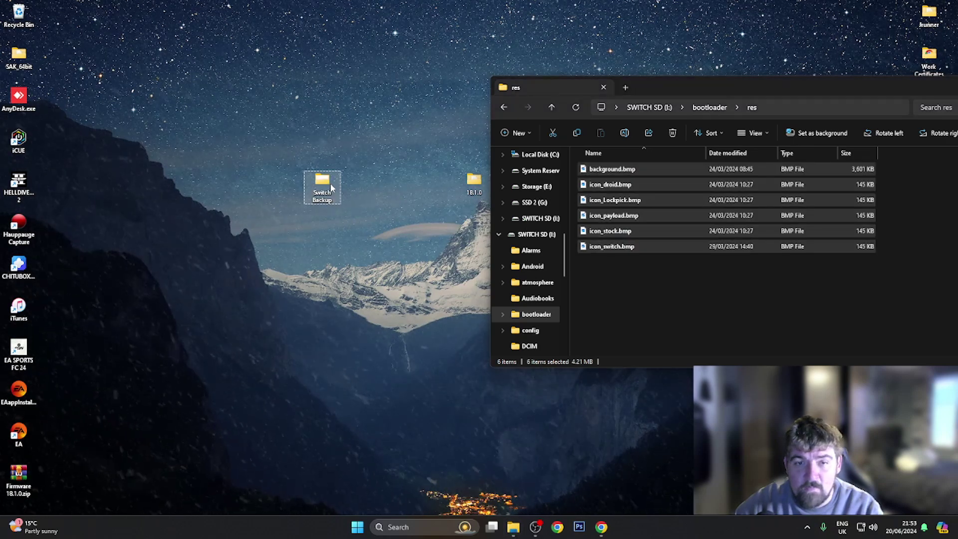
{"action": "double_click", "coordinate": [323, 187]}
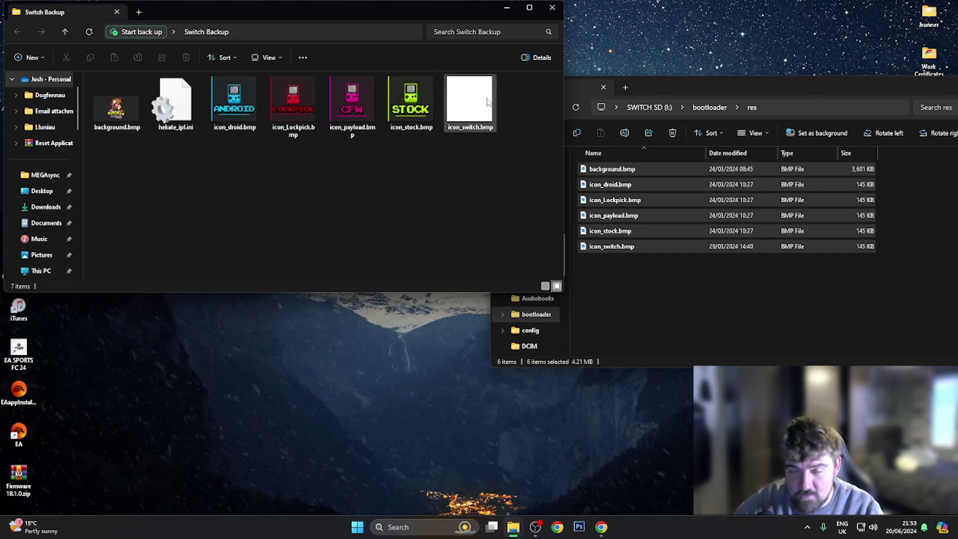
{"action": "left_click", "coordinate": [553, 7]}
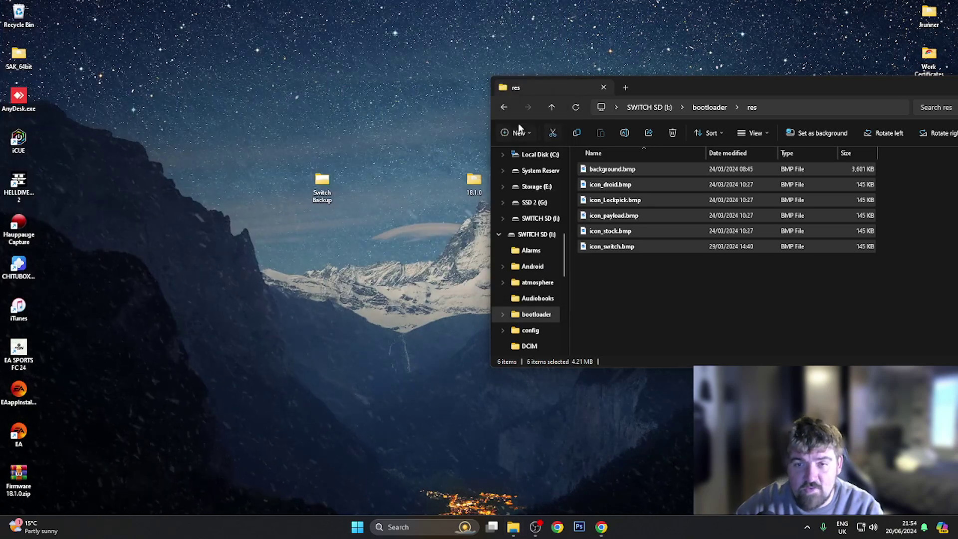
Step: Return to the SD card root and rename the atmosphere folder to oldatmosphere
{"action": "left_click", "coordinate": [508, 109]}
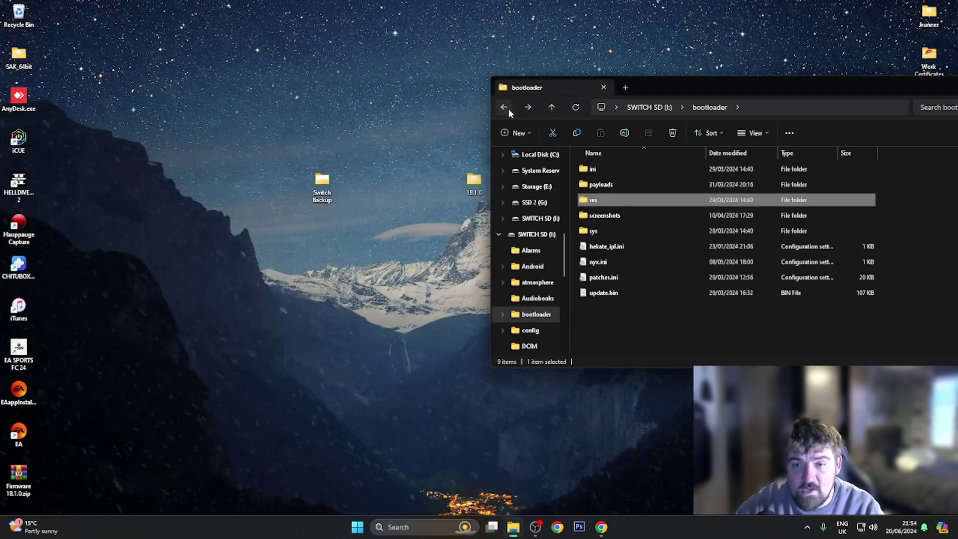
{"action": "left_click", "coordinate": [508, 109]}
{"action": "left_click_drag", "start_coordinate": [663, 91], "coordinate": [702, 74]}
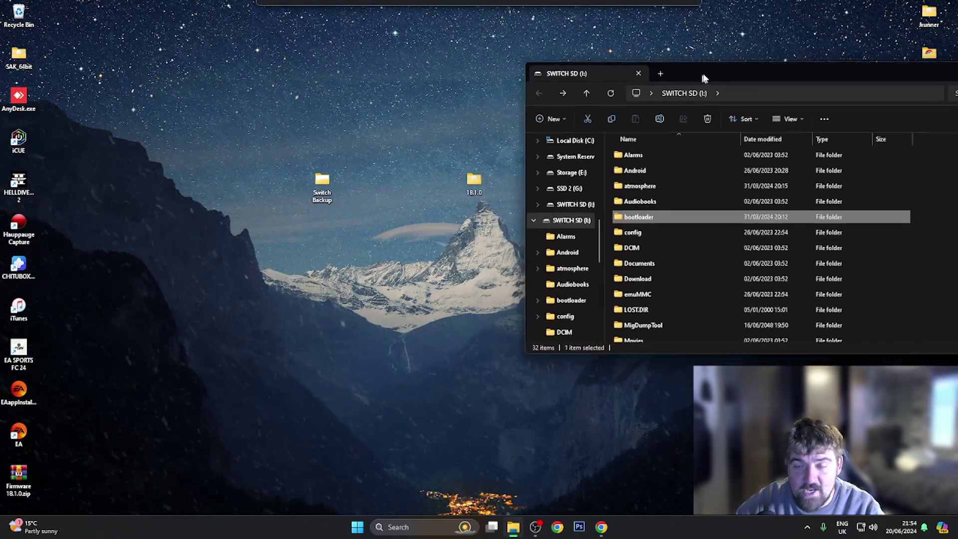
{"action": "left_click", "coordinate": [664, 183]}
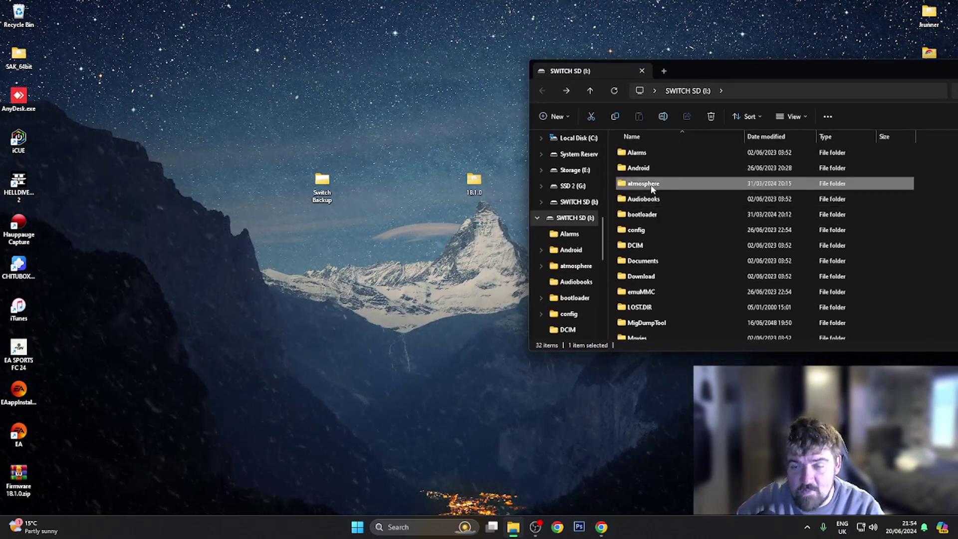
{"action": "right_click", "coordinate": [663, 189]}
{"action": "left_click", "coordinate": [680, 388]}
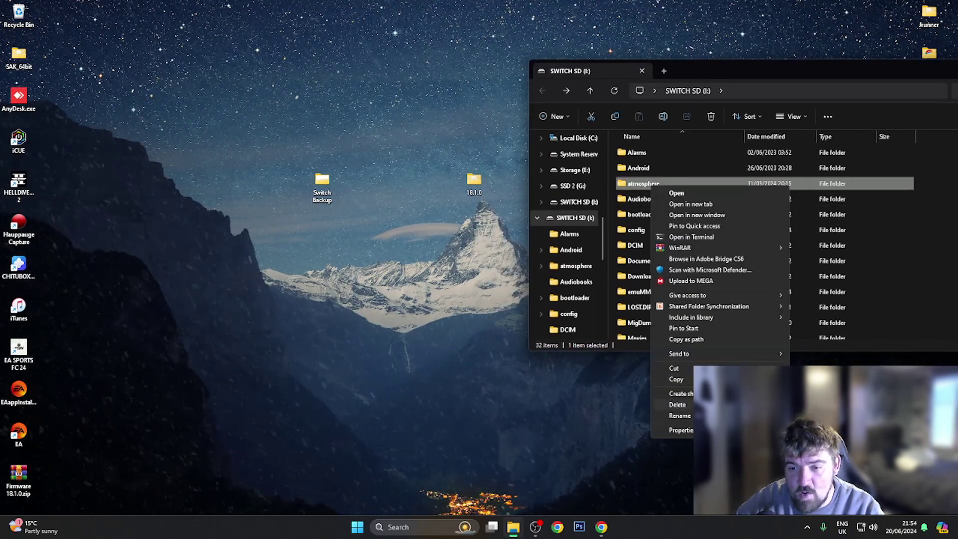
{"action": "left_click", "coordinate": [679, 416]}
{"action": "key", "text": "End"}
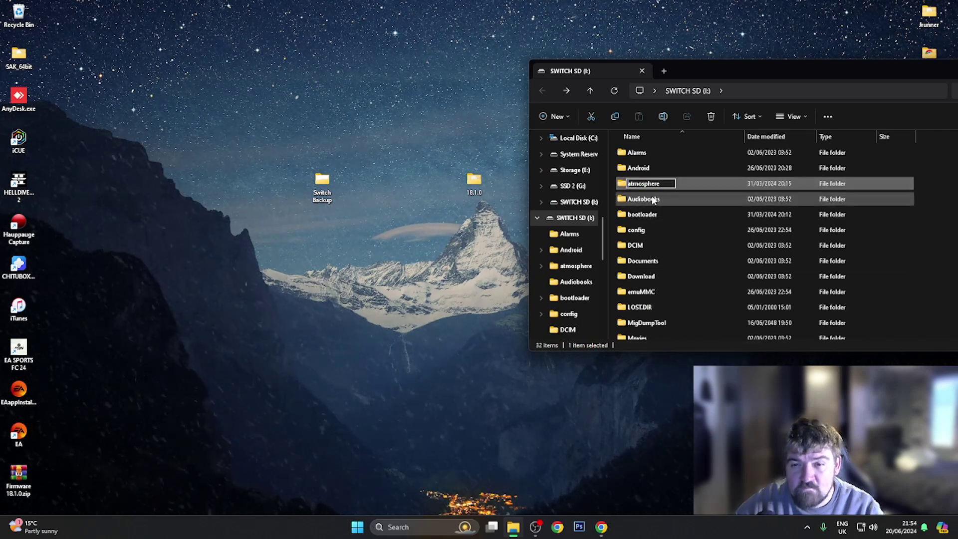
{"action": "type", "text": "old"}
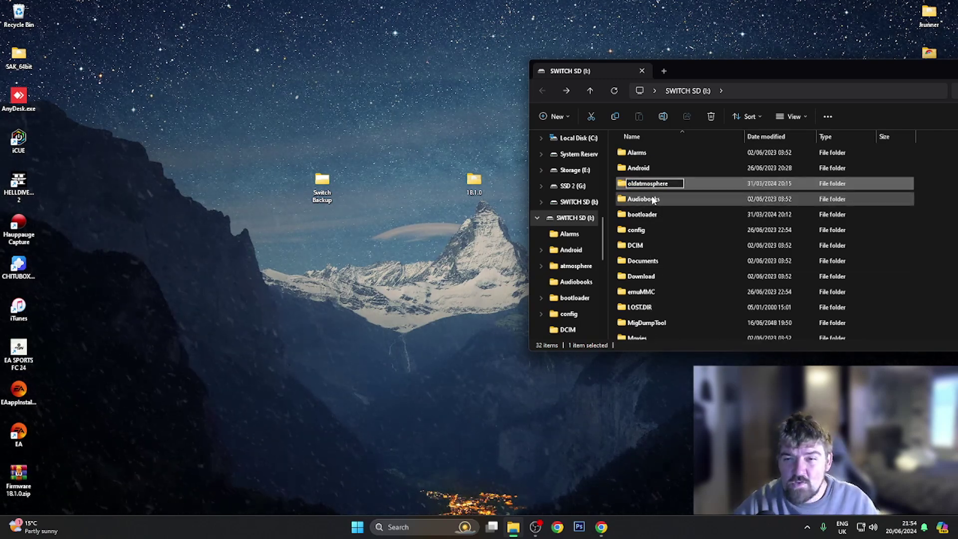
{"action": "key", "text": "Return"}
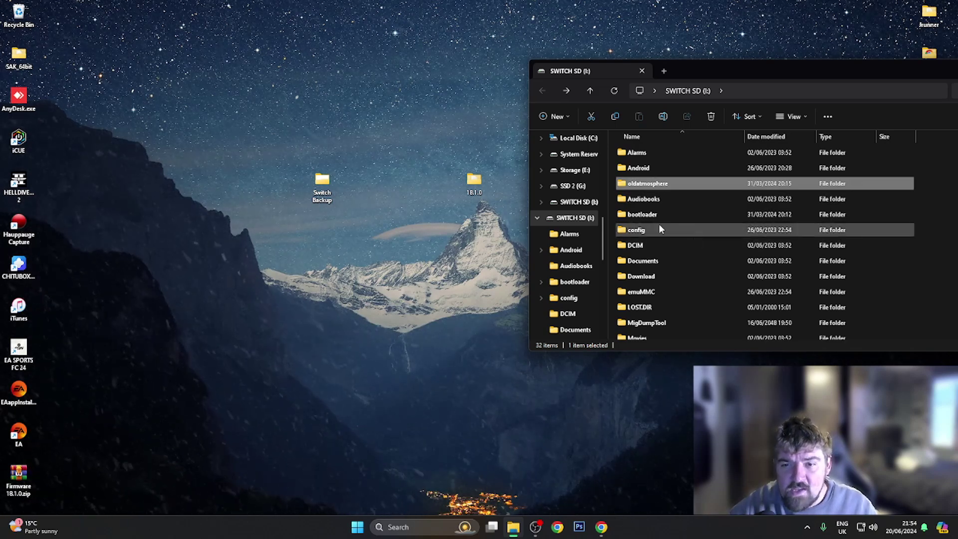
Step: Rename the bootloader folder on the SD card to oldbootloader
{"action": "left_click", "coordinate": [659, 218]}
{"action": "right_click", "coordinate": [649, 216]}
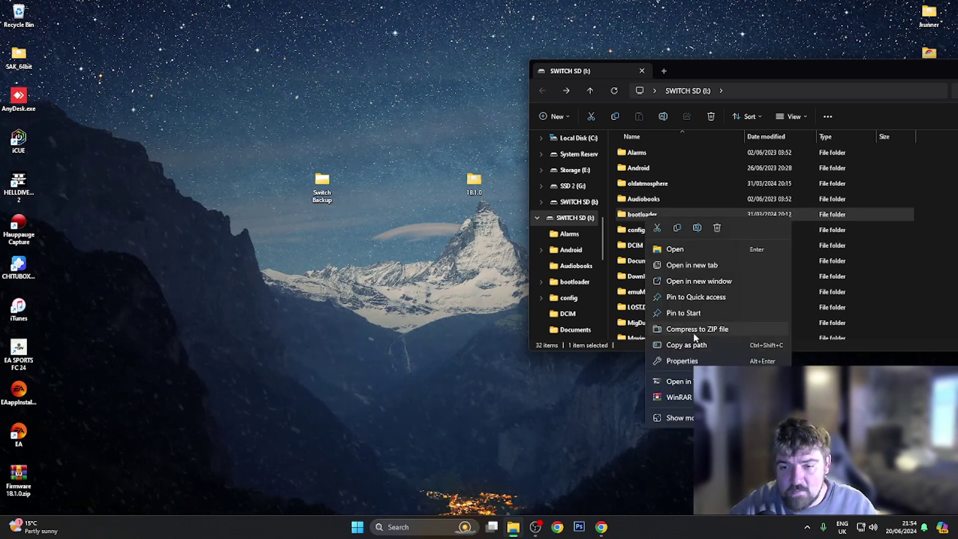
{"action": "left_click", "coordinate": [686, 421]}
{"action": "left_click", "coordinate": [674, 446]}
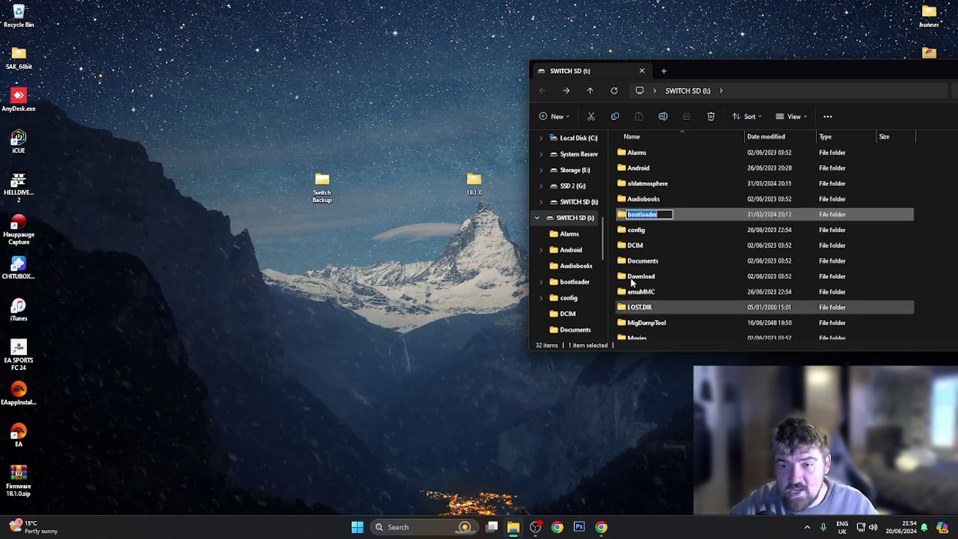
{"action": "key", "text": "Home"}
{"action": "type", "text": "old"}
{"action": "key", "text": "Return"}
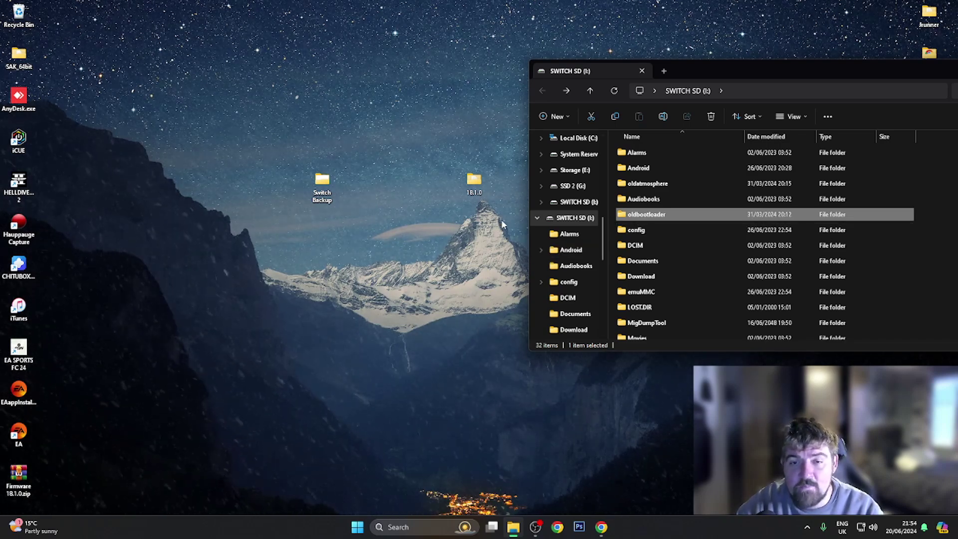
Step: Copy the atmosphere and bootloader folders from the desktop 18.1.0 folder onto the SD card root
{"action": "double_click", "coordinate": [474, 185]}
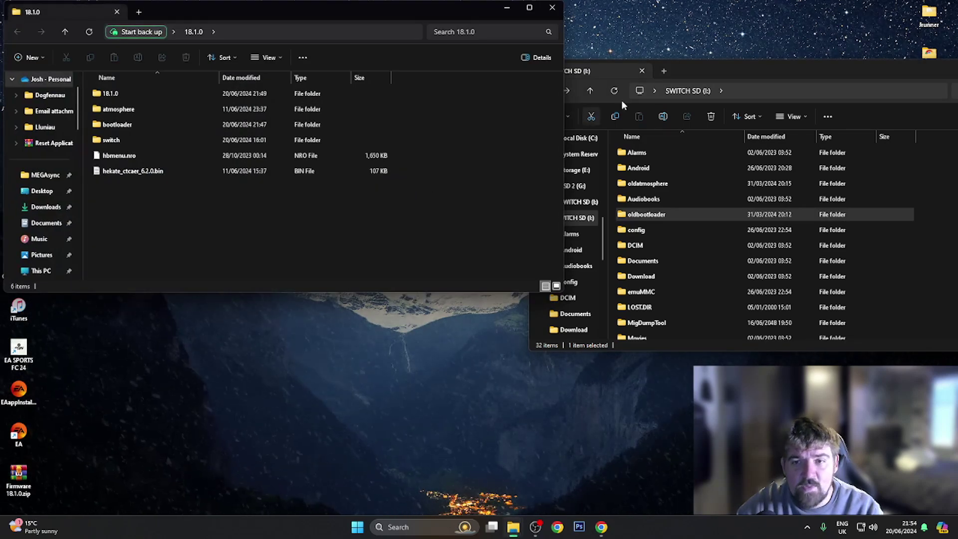
{"action": "mouse_move", "coordinate": [702, 75]}
{"action": "left_mouse_down"}
{"action": "mouse_move", "coordinate": [695, 32]}
{"action": "mouse_move", "coordinate": [692, 65]}
{"action": "left_mouse_up"}
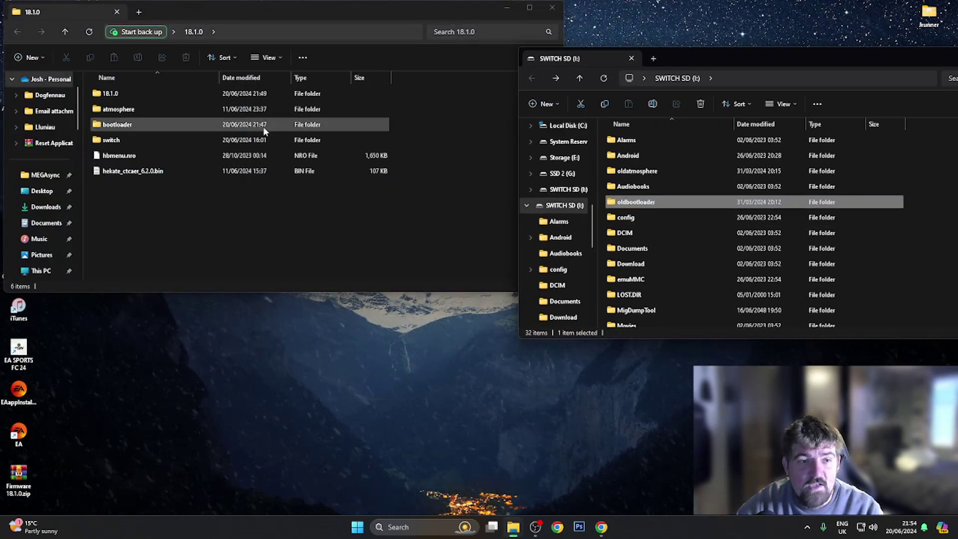
{"action": "left_click_drag", "start_coordinate": [418, 127], "coordinate": [946, 230]}
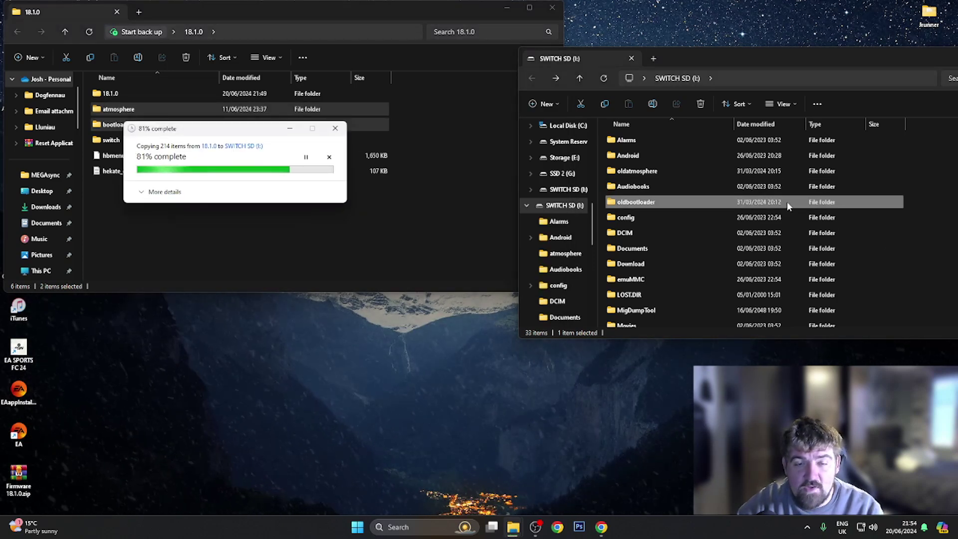
{"action": "scroll", "coordinate": [764, 205], "scroll_direction": "down", "scroll_amount": 2}
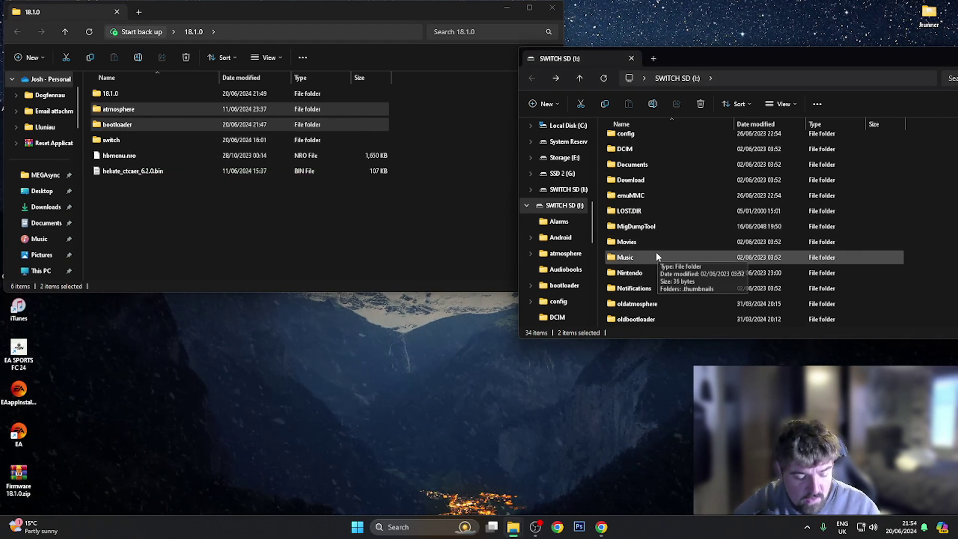
Step: Copy the five .nro apps from 18.1.0\switch into the SD card's switch folder, replacing duplicates
{"action": "scroll", "coordinate": [658, 254], "scroll_direction": "down", "scroll_amount": 5}
{"action": "left_click", "coordinate": [639, 169]}
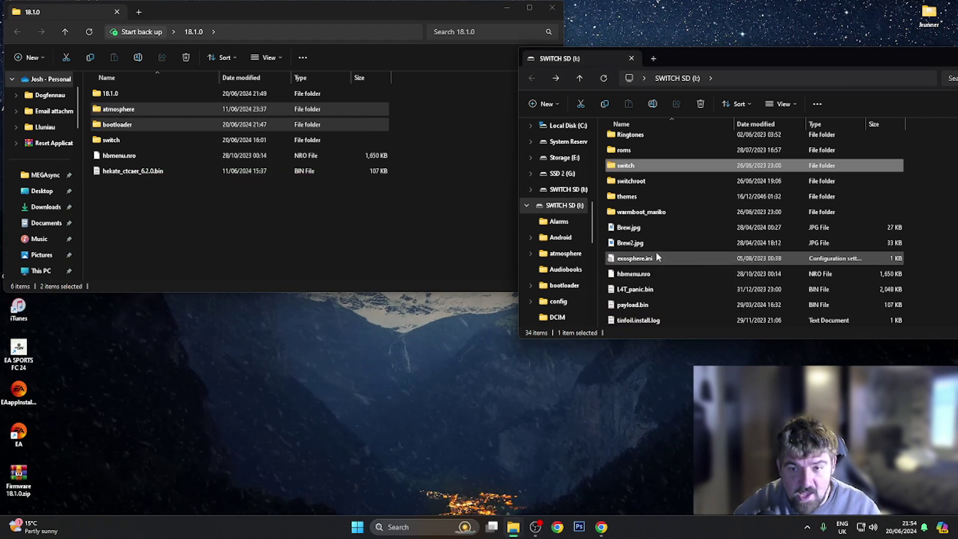
{"action": "double_click", "coordinate": [633, 169]}
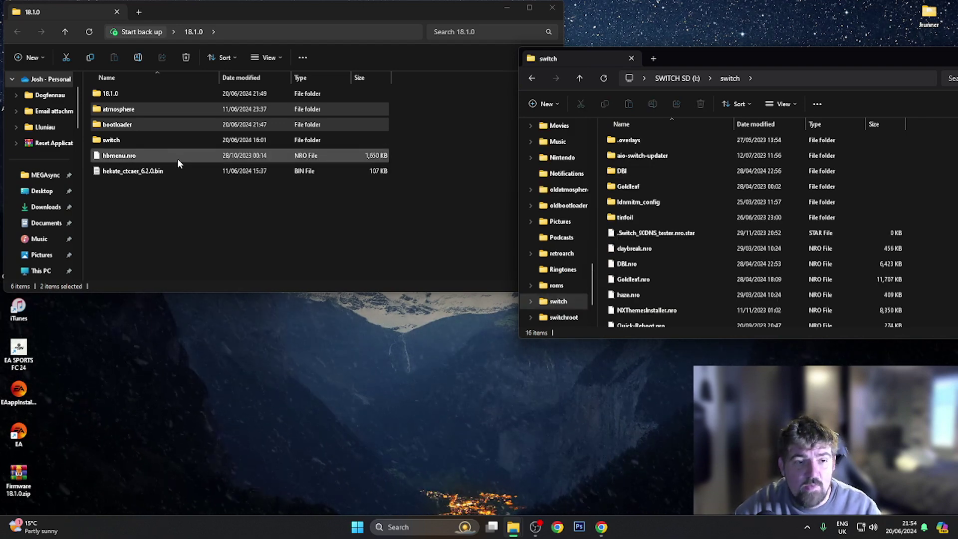
{"action": "double_click", "coordinate": [123, 144]}
{"action": "left_click_drag", "start_coordinate": [142, 201], "coordinate": [906, 244]}
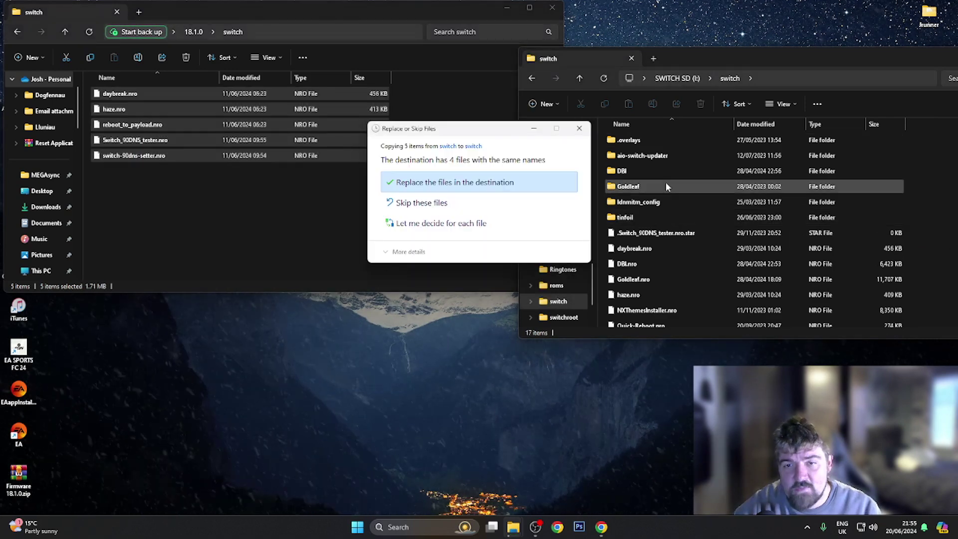
{"action": "left_click", "coordinate": [503, 184]}
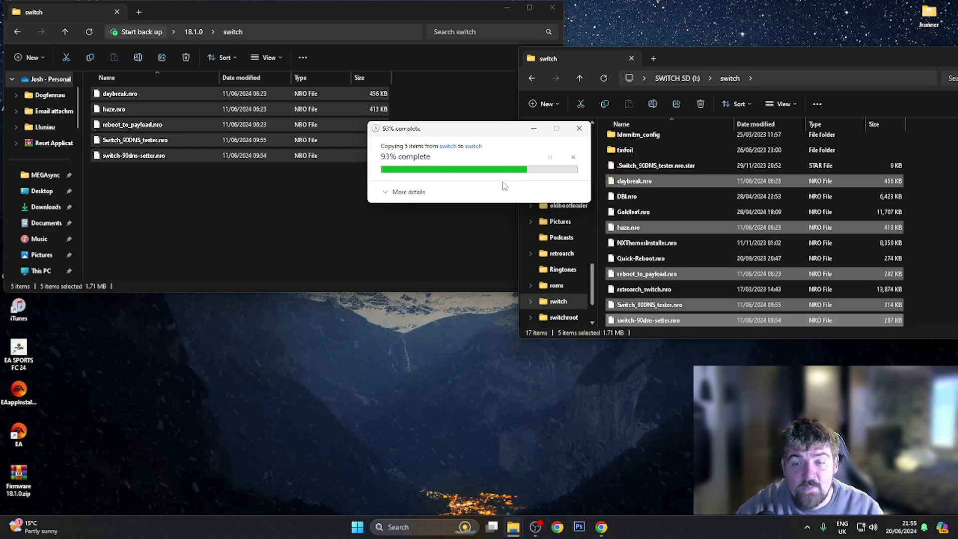
{"action": "left_click", "coordinate": [536, 81]}
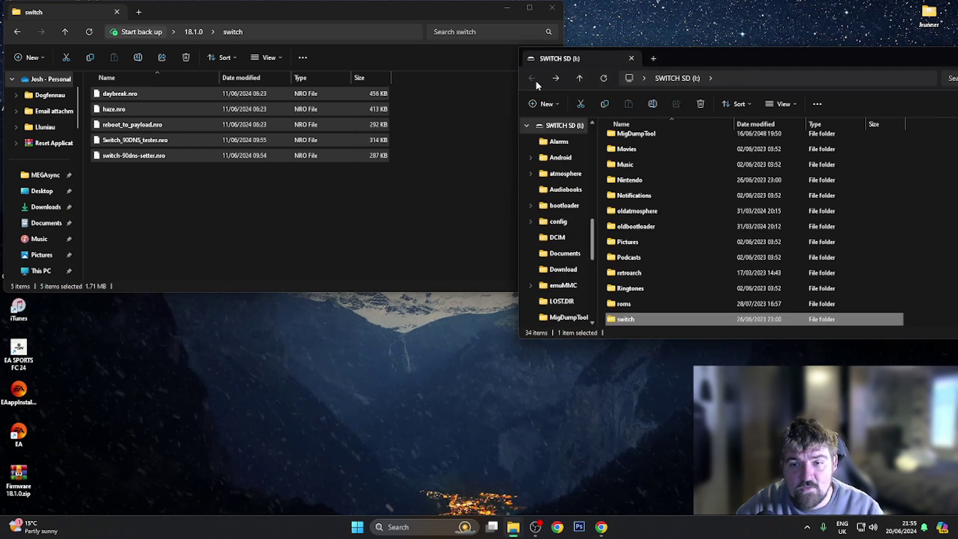
Step: Copy hbmenu.nro from 18.1.0 onto the SD card root, replacing the older copy
{"action": "left_click", "coordinate": [21, 35]}
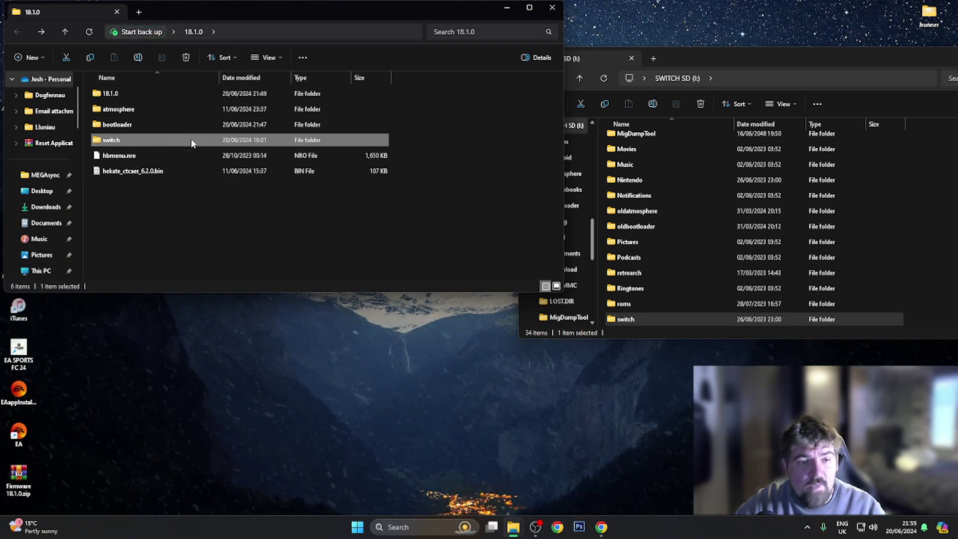
{"action": "left_click_drag", "start_coordinate": [152, 154], "coordinate": [914, 279]}
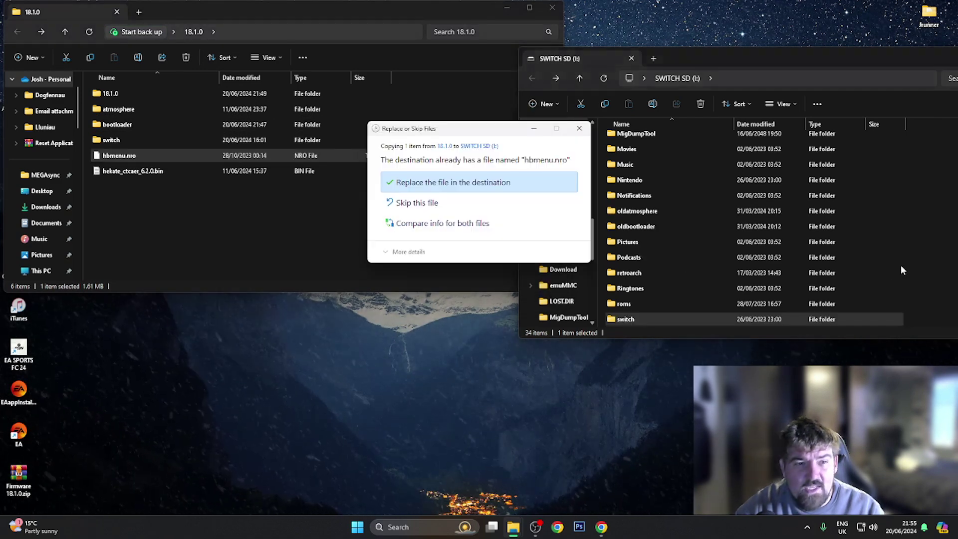
{"action": "left_click", "coordinate": [513, 185]}
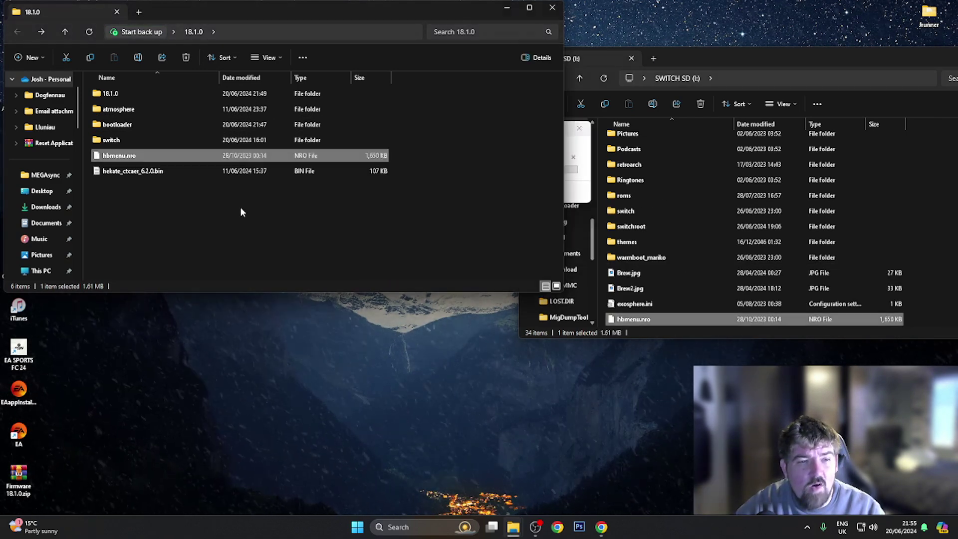
{"action": "left_click", "coordinate": [154, 176]}
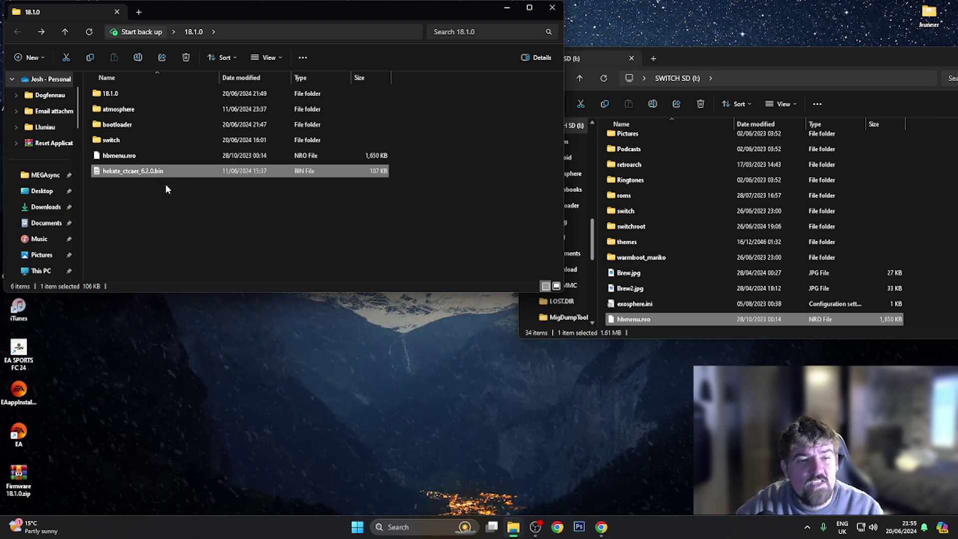
Step: Copy hekate_ctcaer_6.2.0.bin to the SD card root and permanently delete the old payload.bin
{"action": "left_click_drag", "start_coordinate": [166, 175], "coordinate": [923, 299]}
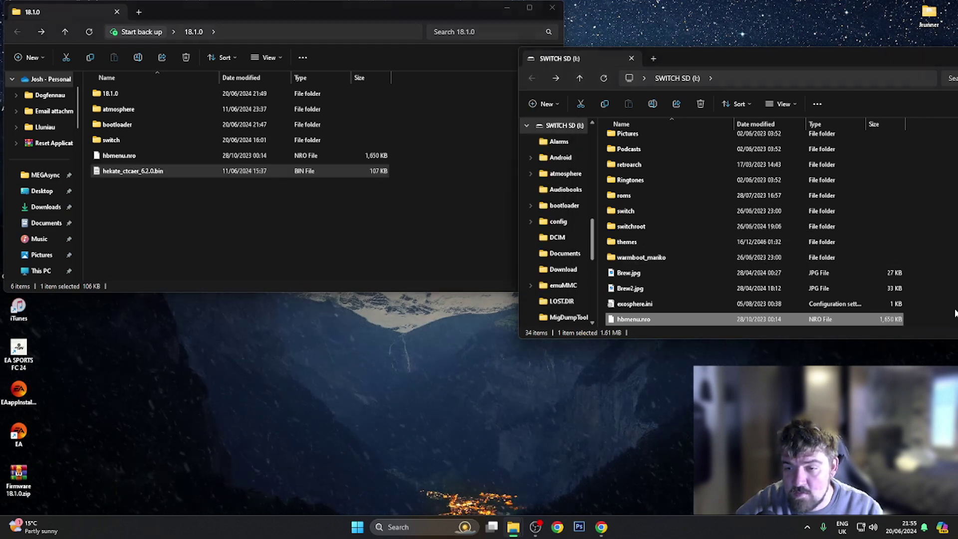
{"action": "left_click", "coordinate": [655, 284]}
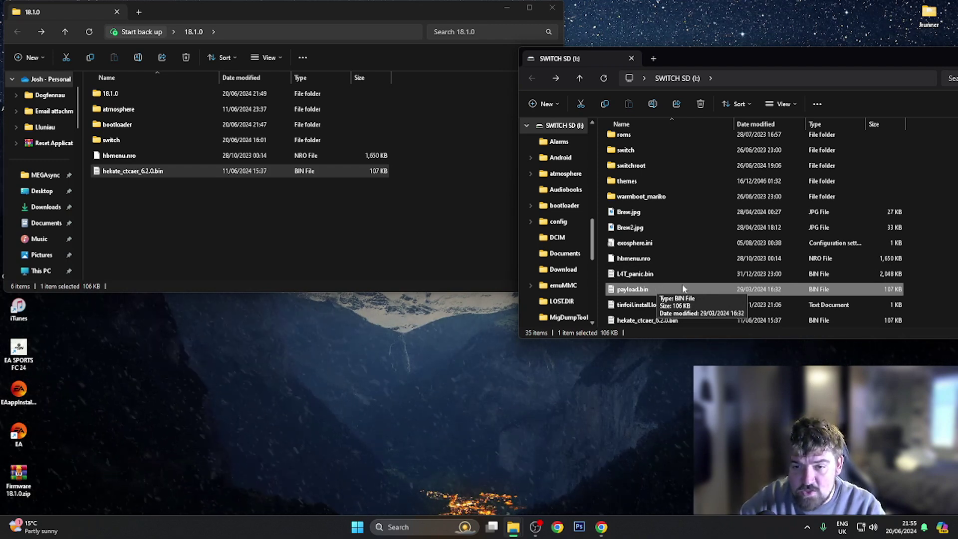
{"action": "left_click", "coordinate": [672, 322]}
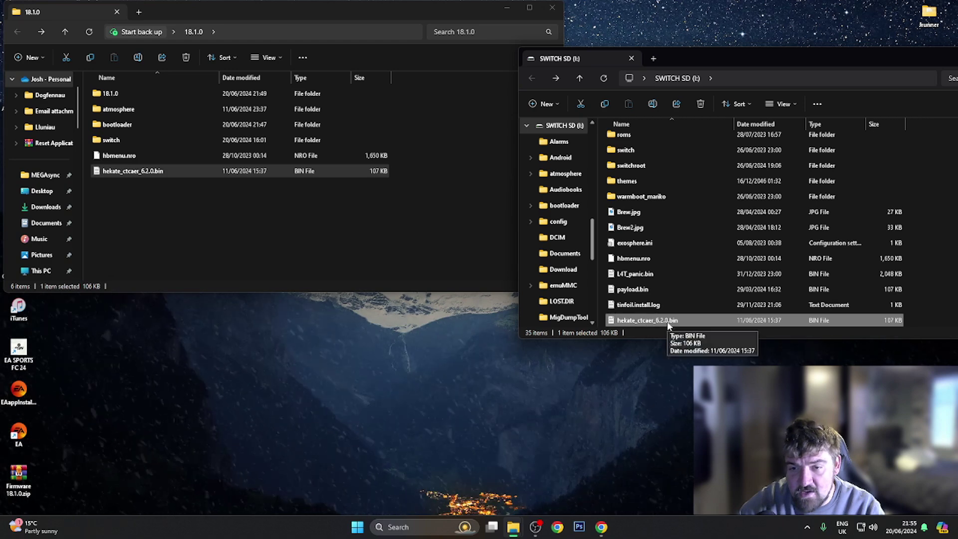
{"action": "left_click", "coordinate": [636, 293]}
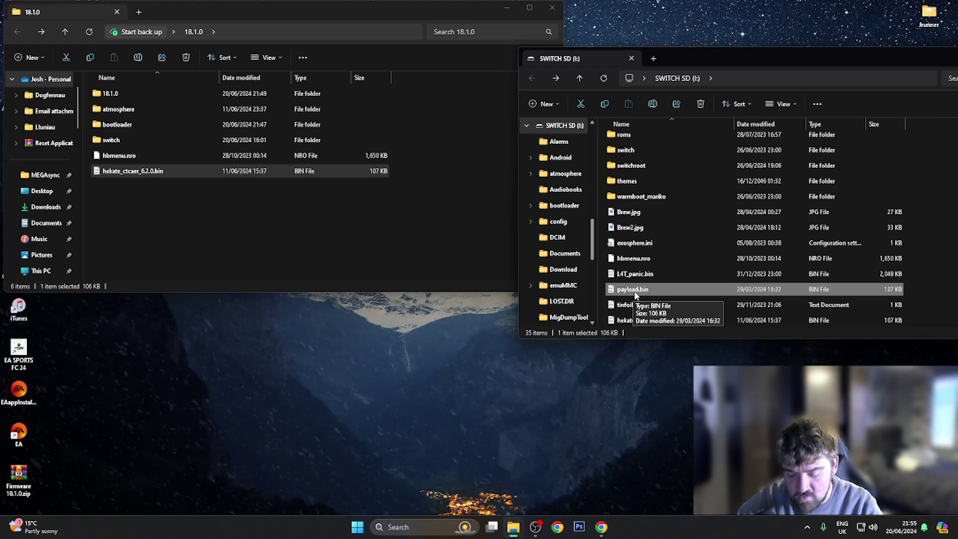
{"action": "key", "text": "Delete"}
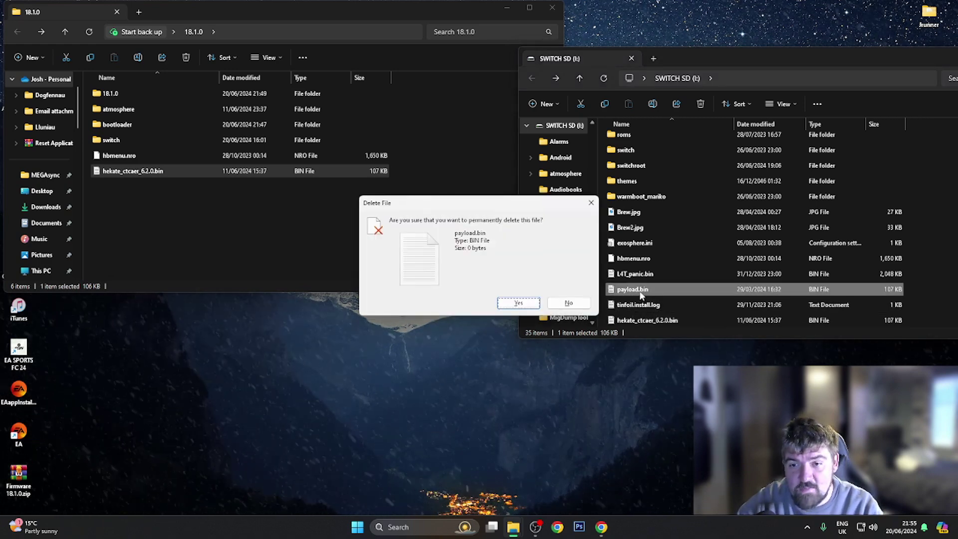
{"action": "key", "text": "Return"}
{"action": "left_click", "coordinate": [657, 321]}
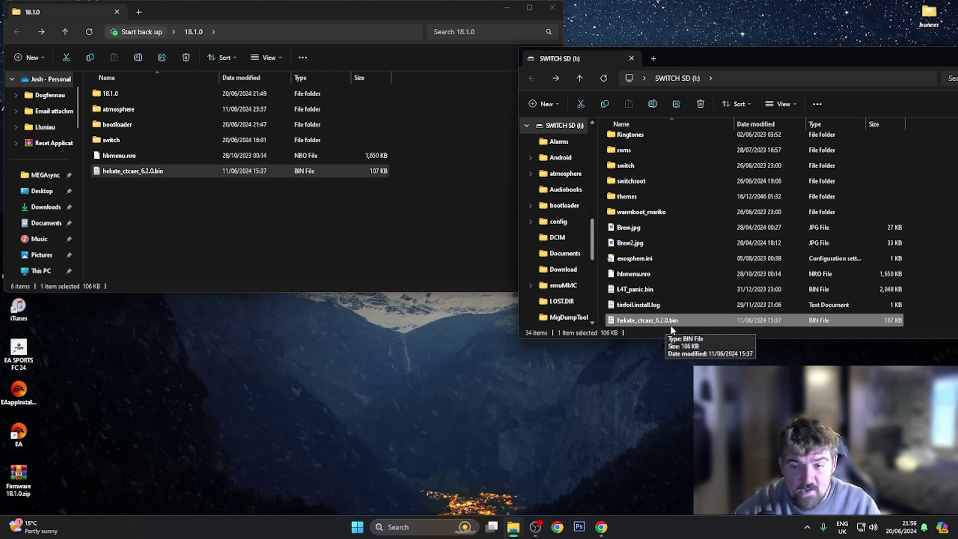
Step: Rename hekate_ctcaer_6.2.0.bin on the SD card to payload.bin
{"action": "key", "text": "F2"}
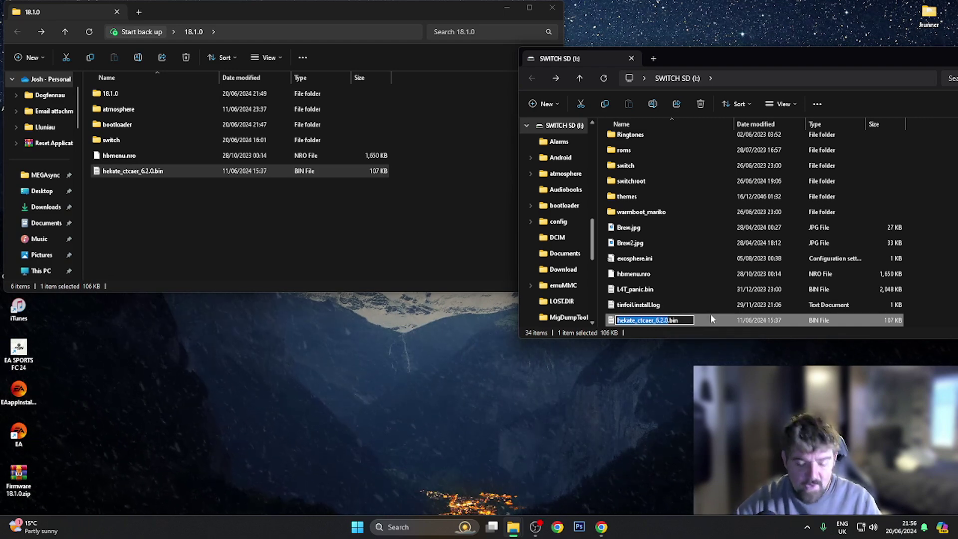
{"action": "type", "text": "pay"}
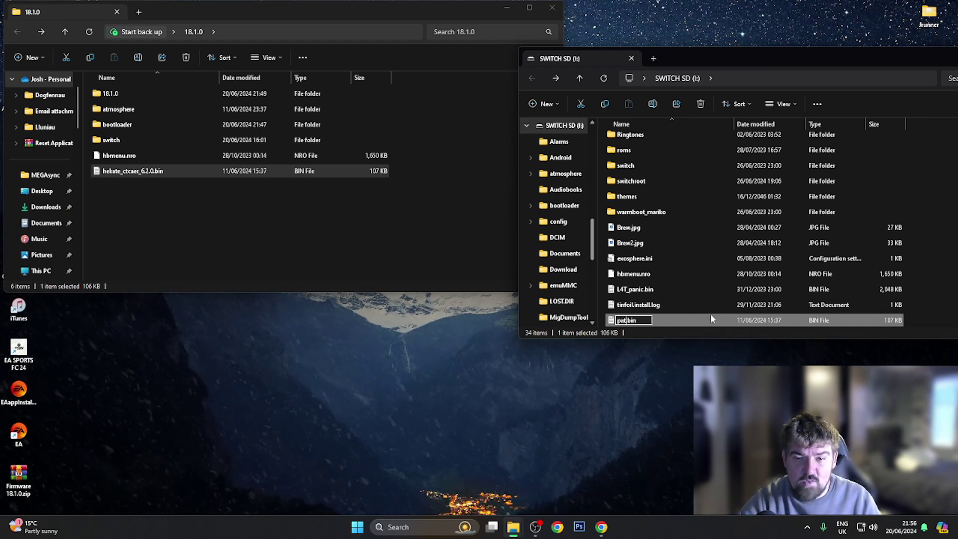
{"action": "type", "text": "load"}
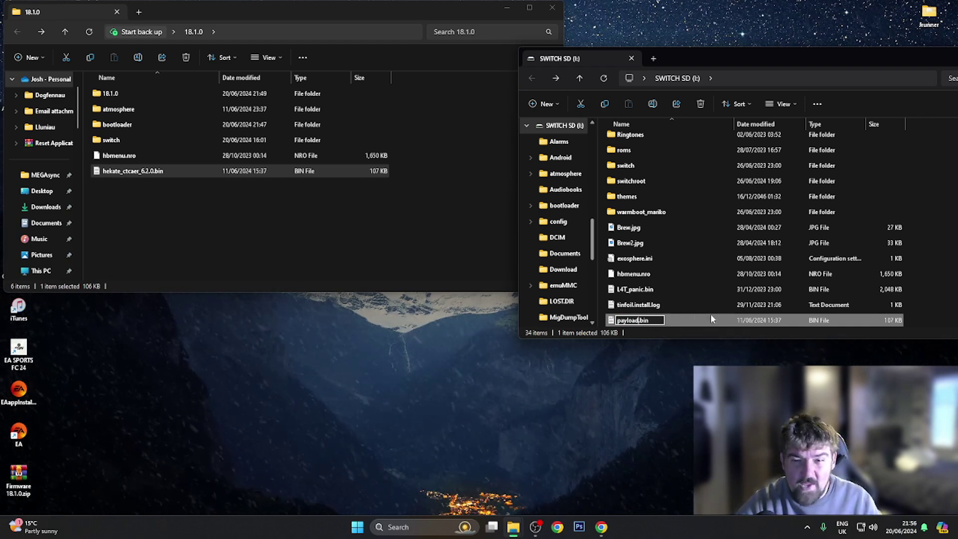
{"action": "key", "text": "Return"}
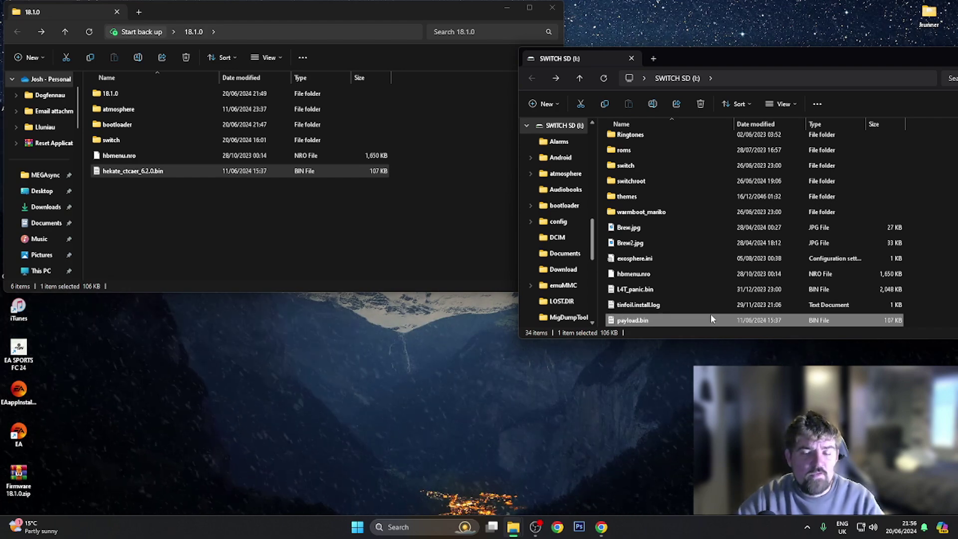
Step: Minimize the SWITCH SD window and move the 18.1.0 window to the screen centre
{"action": "left_click_drag", "start_coordinate": [819, 59], "coordinate": [657, 88]}
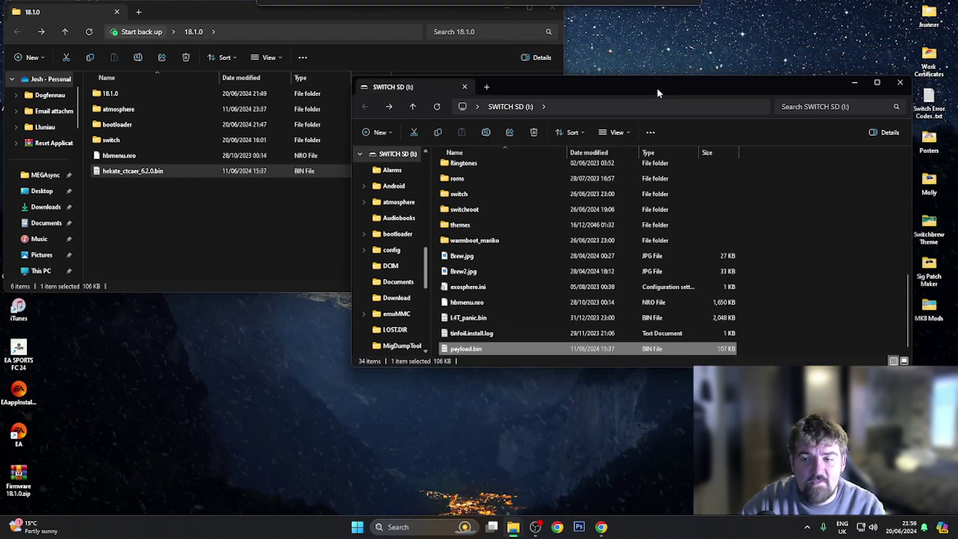
{"action": "left_click", "coordinate": [853, 88]}
{"action": "left_click", "coordinate": [520, 182]}
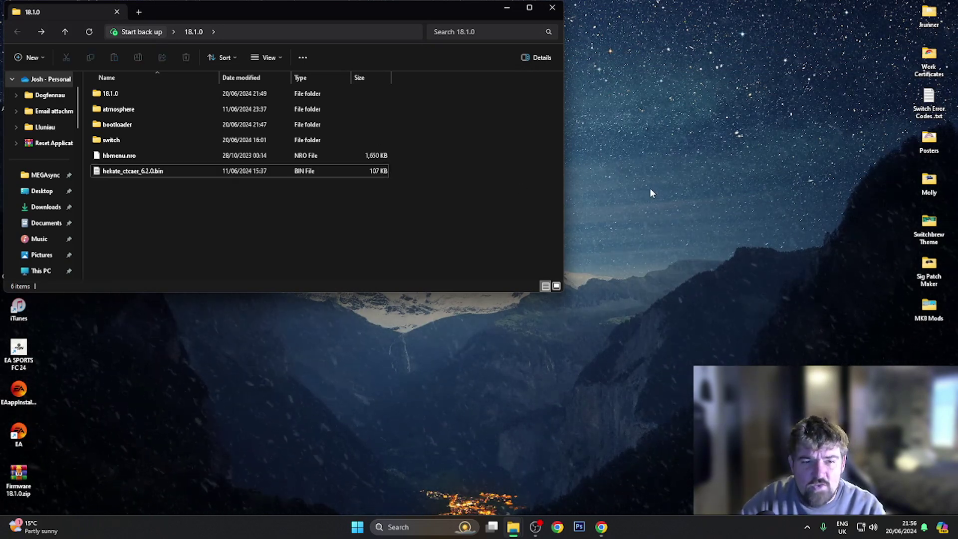
{"action": "left_click_drag", "start_coordinate": [459, 13], "coordinate": [645, 53]}
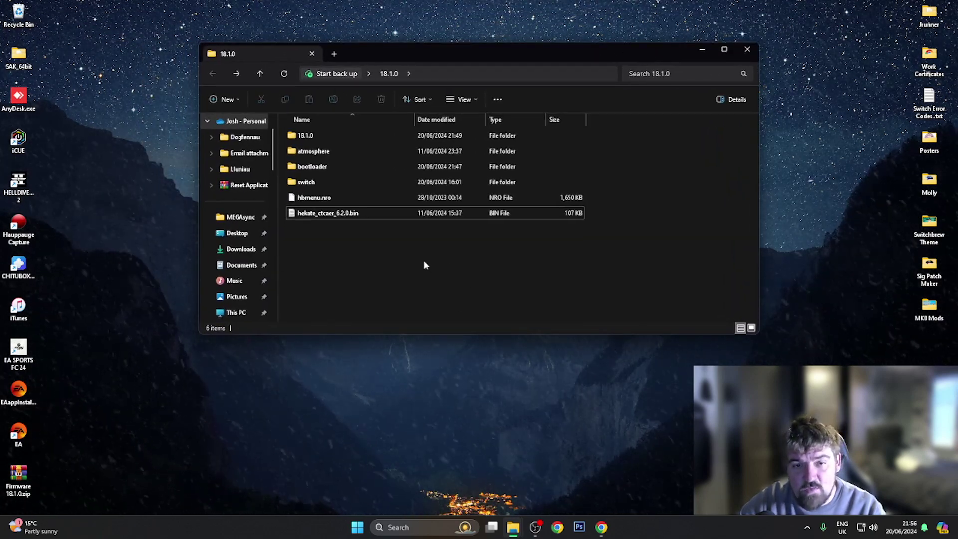
{"action": "left_click", "coordinate": [351, 215]}
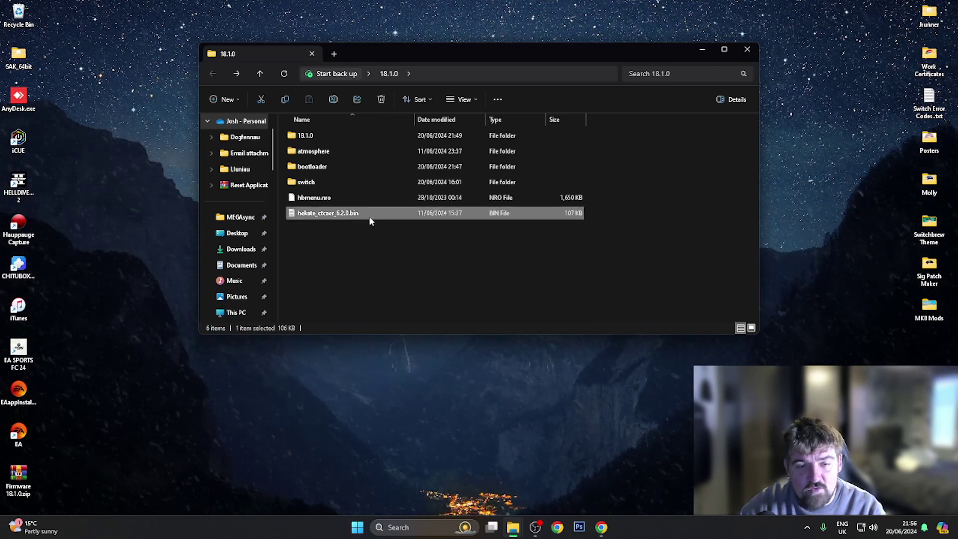